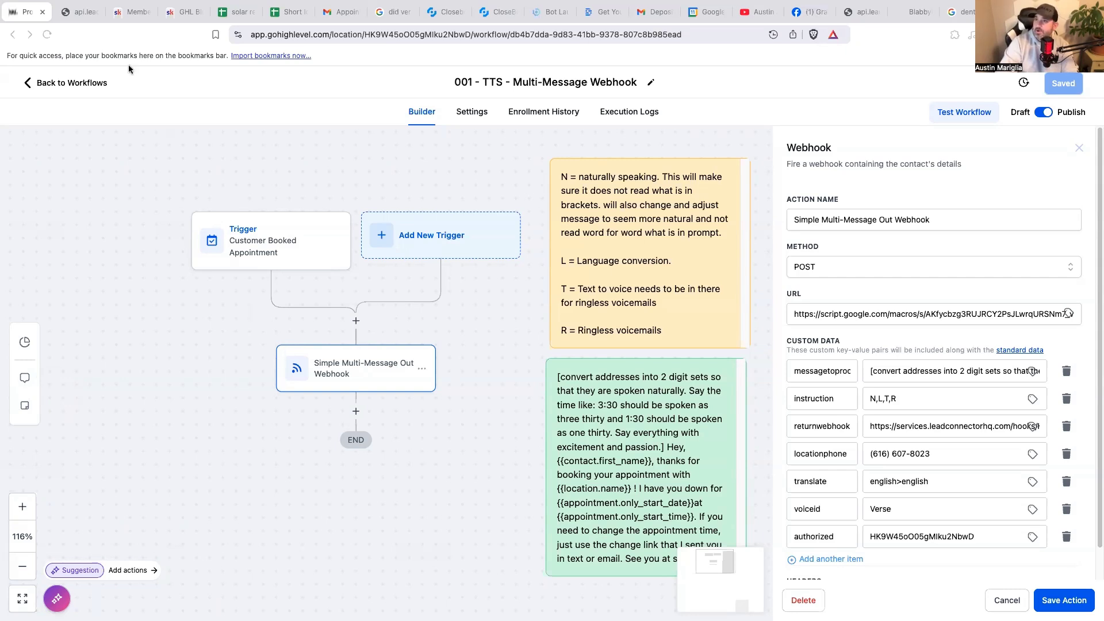
- Book a 30-minute test meeting for 11:30 AM on Friday, Jan 24, 2025, then return to the workflow
left_click(75, 17)
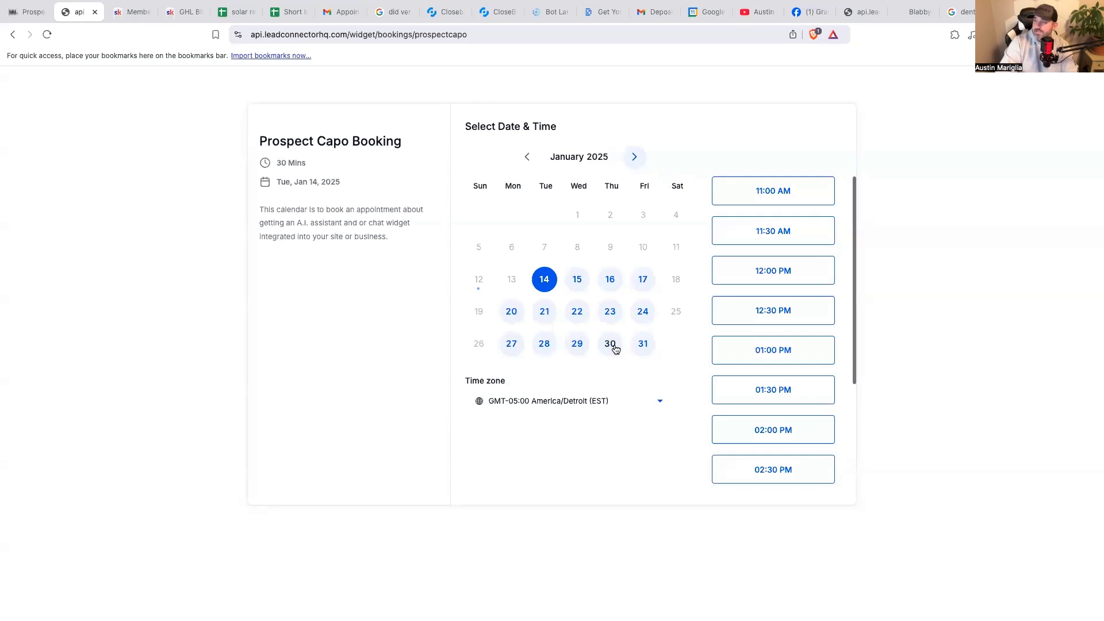
left_click(643, 313)
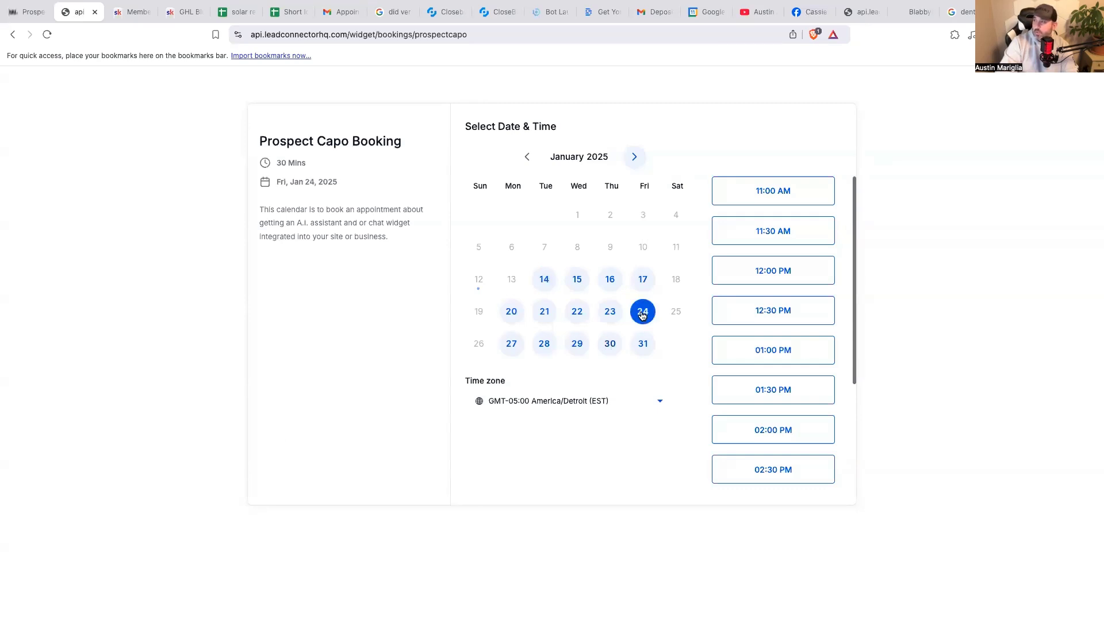
left_click(806, 227)
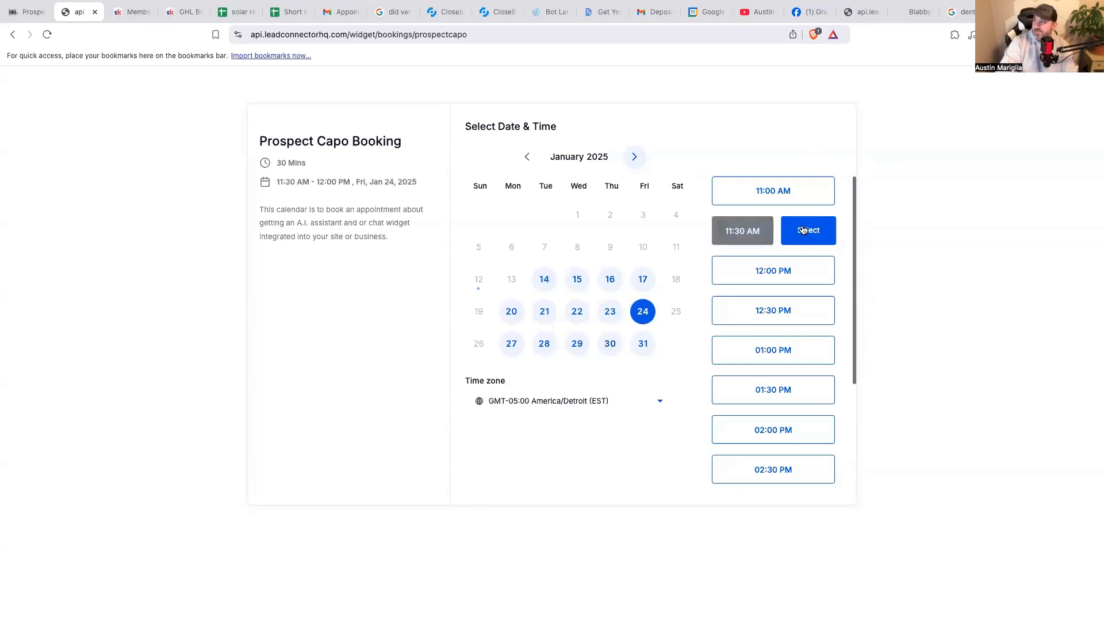
left_click(802, 228)
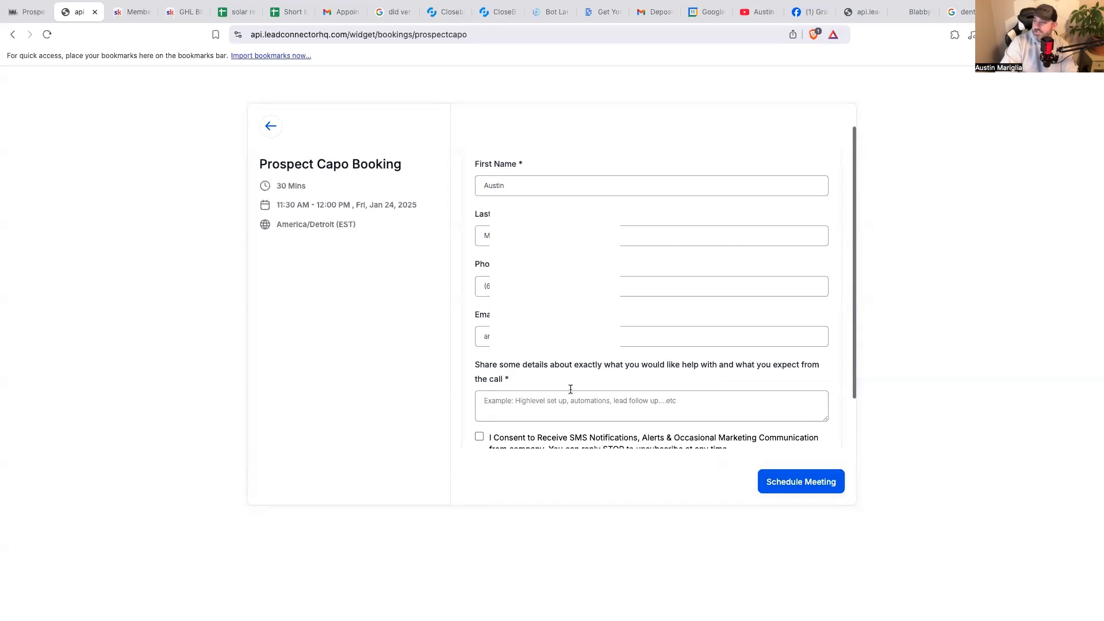
scroll(540, 416, "down", 2)
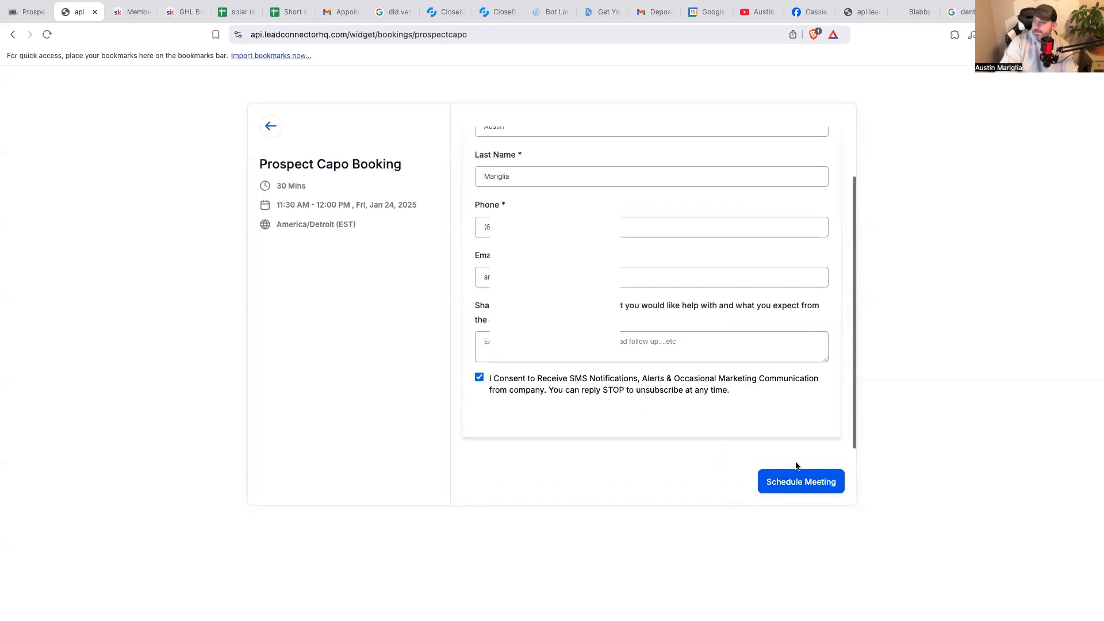
left_click(783, 477)
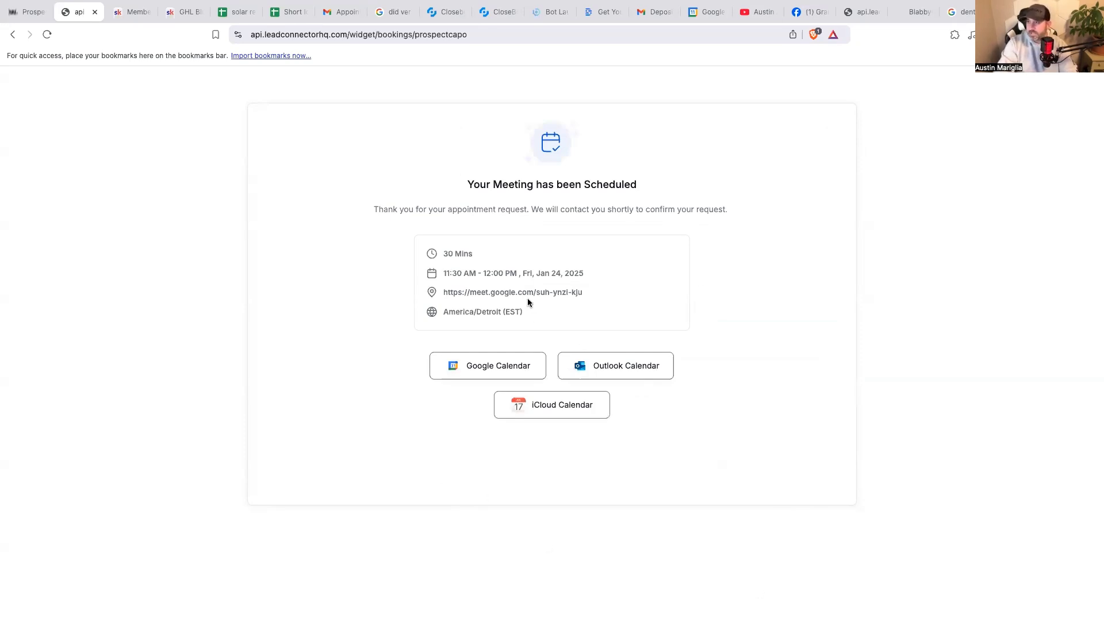
left_click(23, 16)
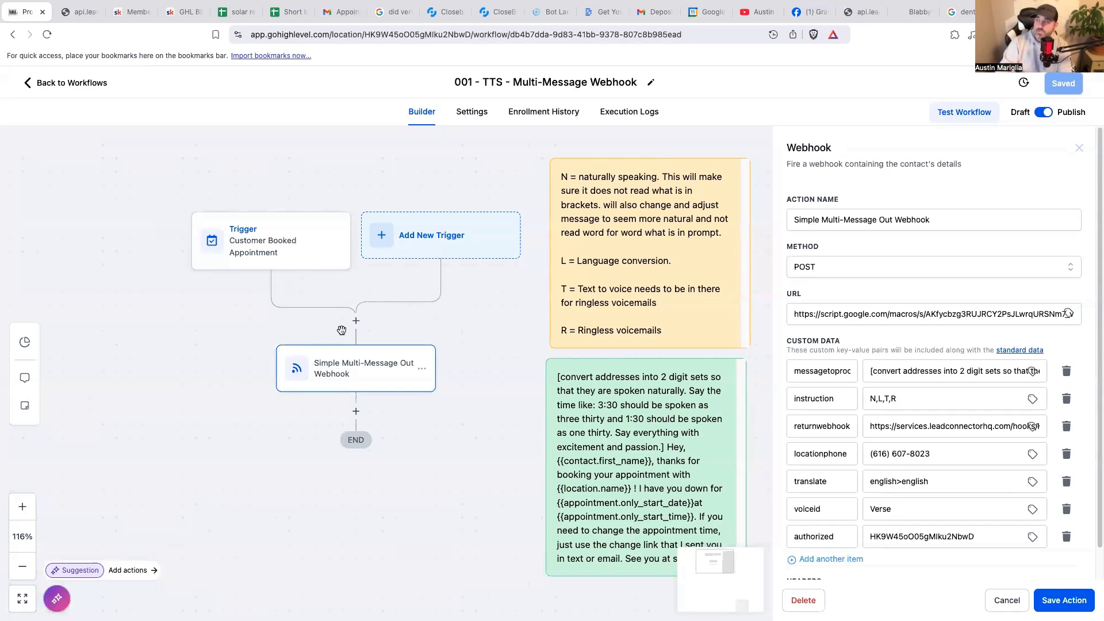
- Highlight the locationphone value, then pan the workflow canvas to reveal the full prompt note
left_click_drag(939, 455, 888, 451)
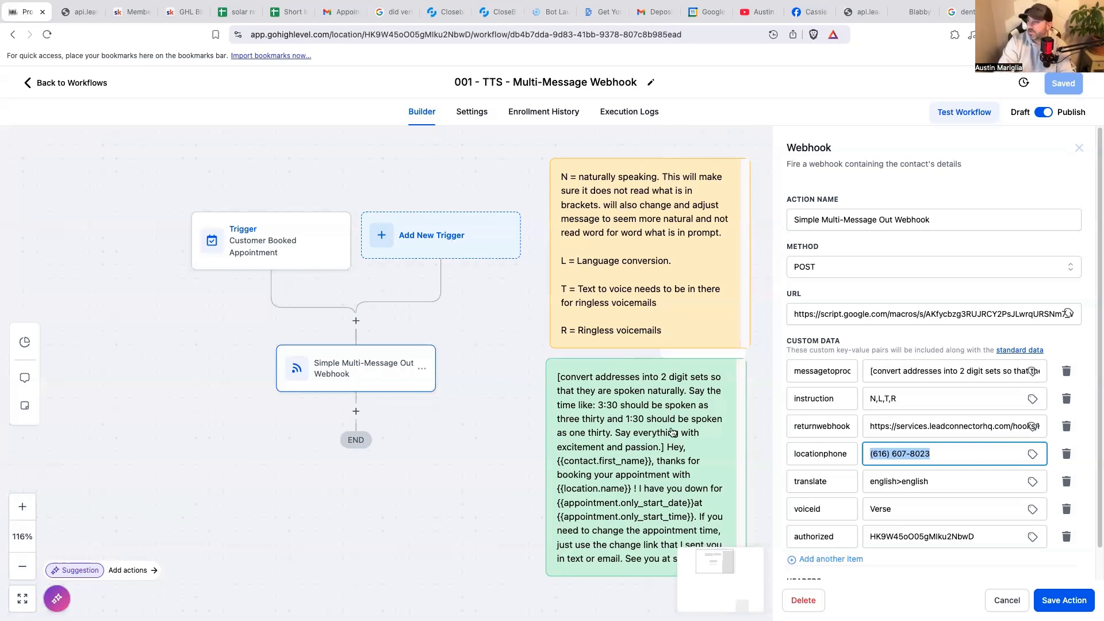
left_click(616, 594)
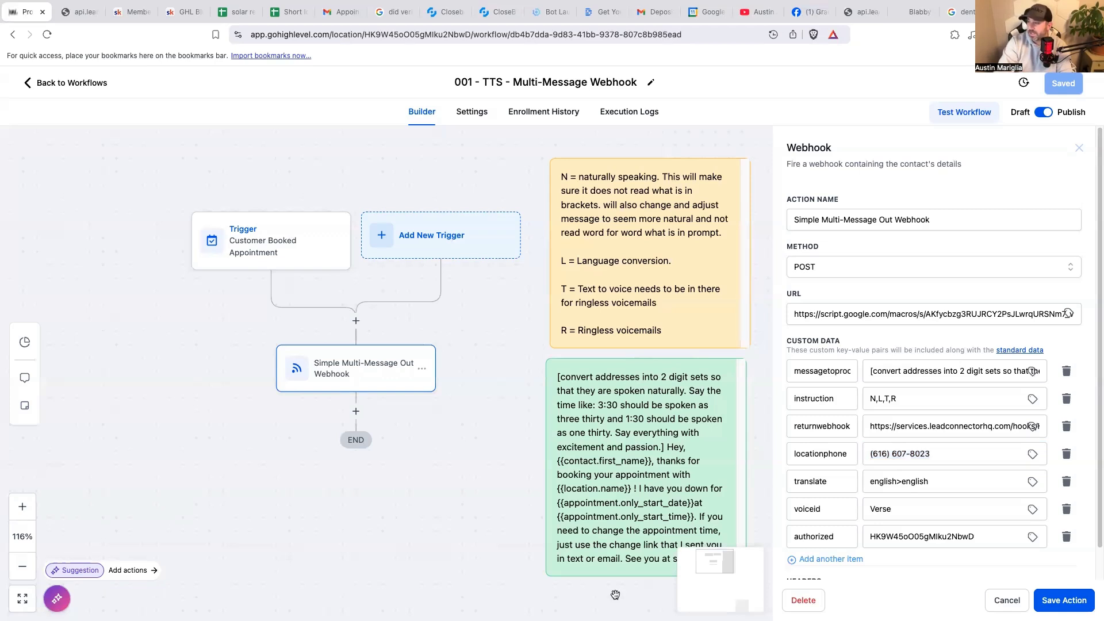
left_click_drag(615, 594, 581, 577)
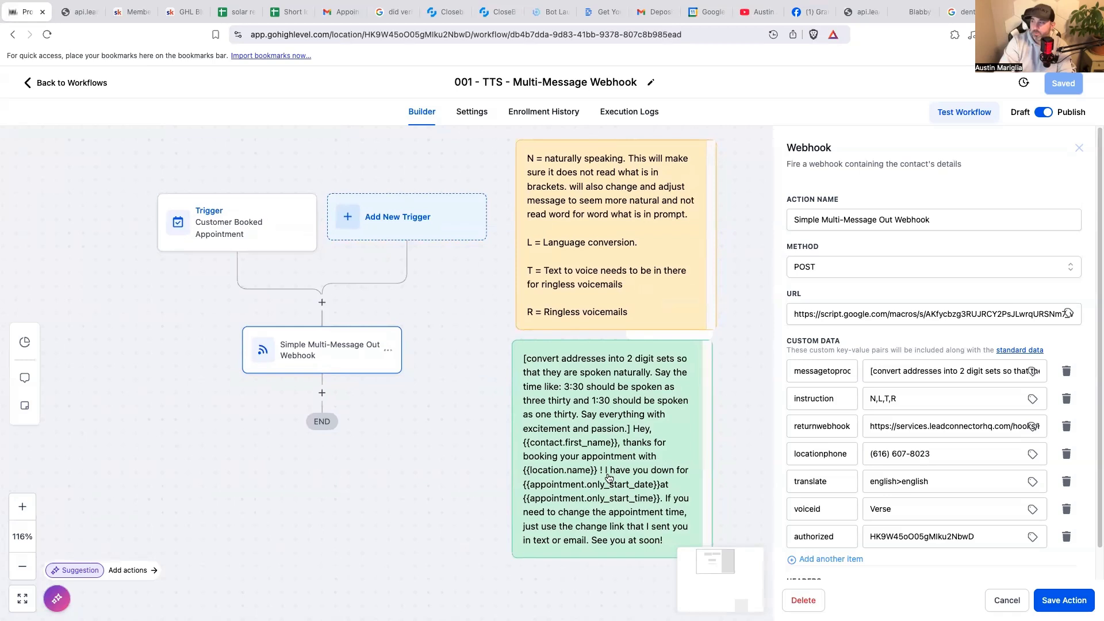
- Close the webhook panel, review the green prompt note, and reopen the Simple Multi-Message Out Webhook action
left_click(631, 428)
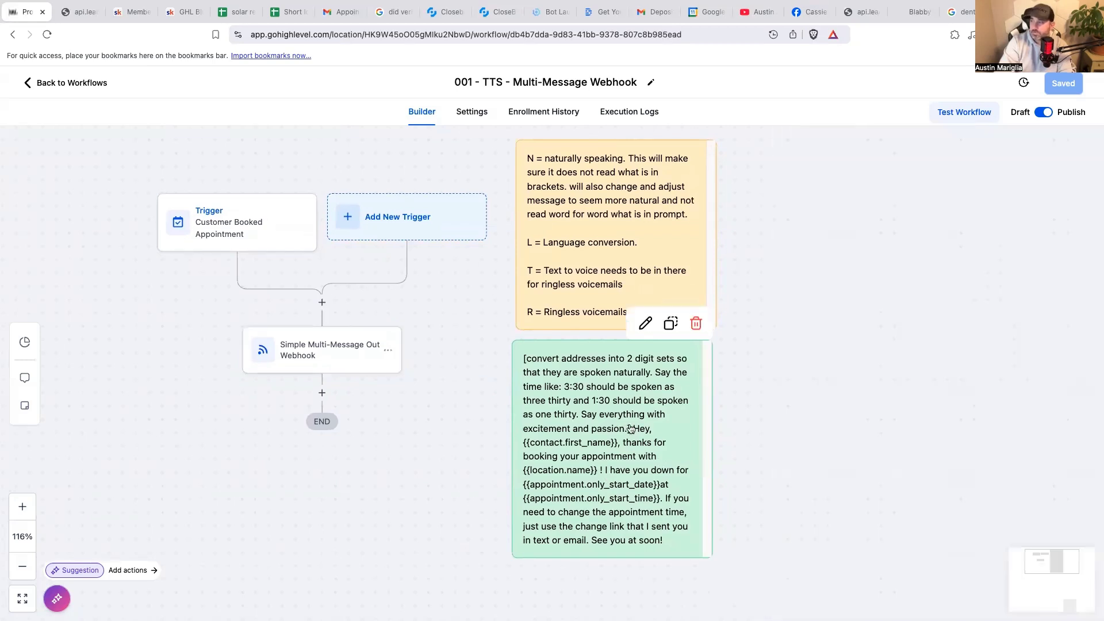
double_click(528, 359)
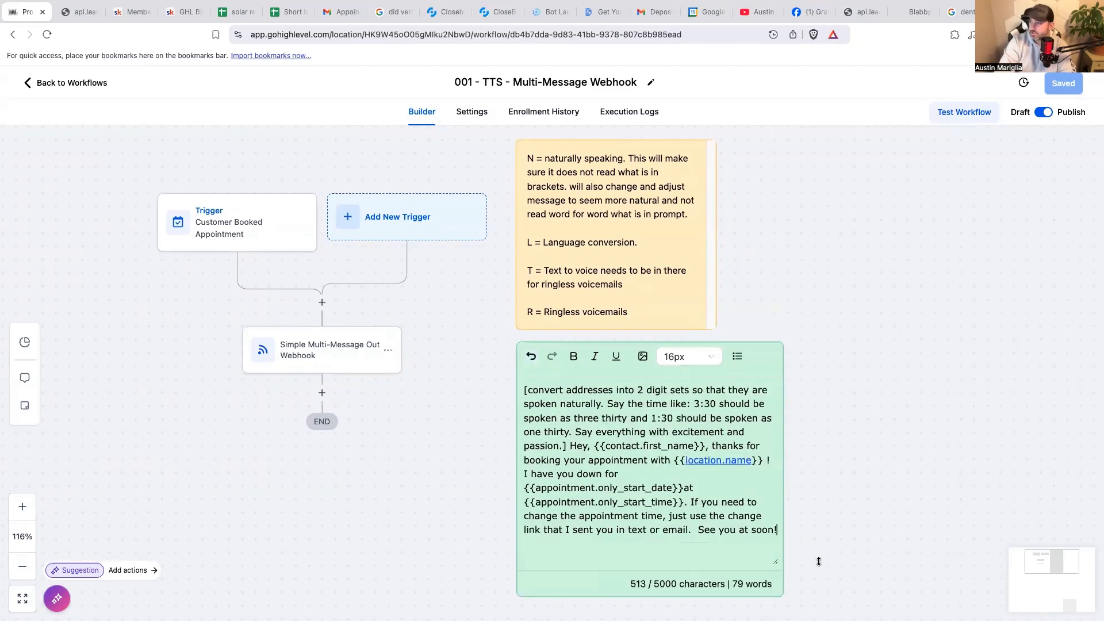
left_click(819, 561)
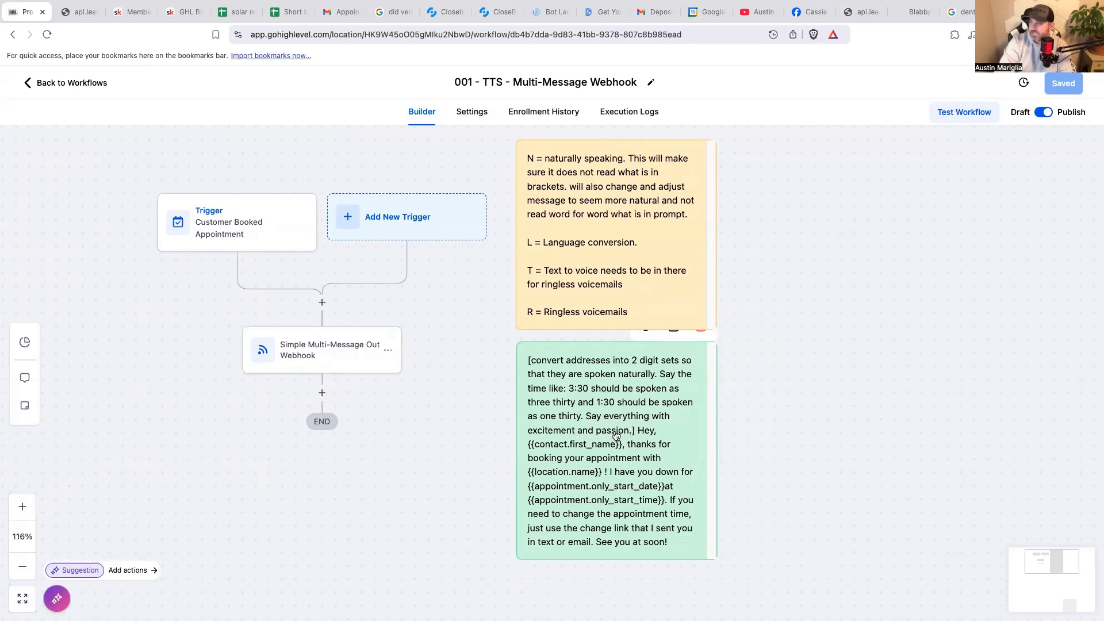
left_click(348, 351)
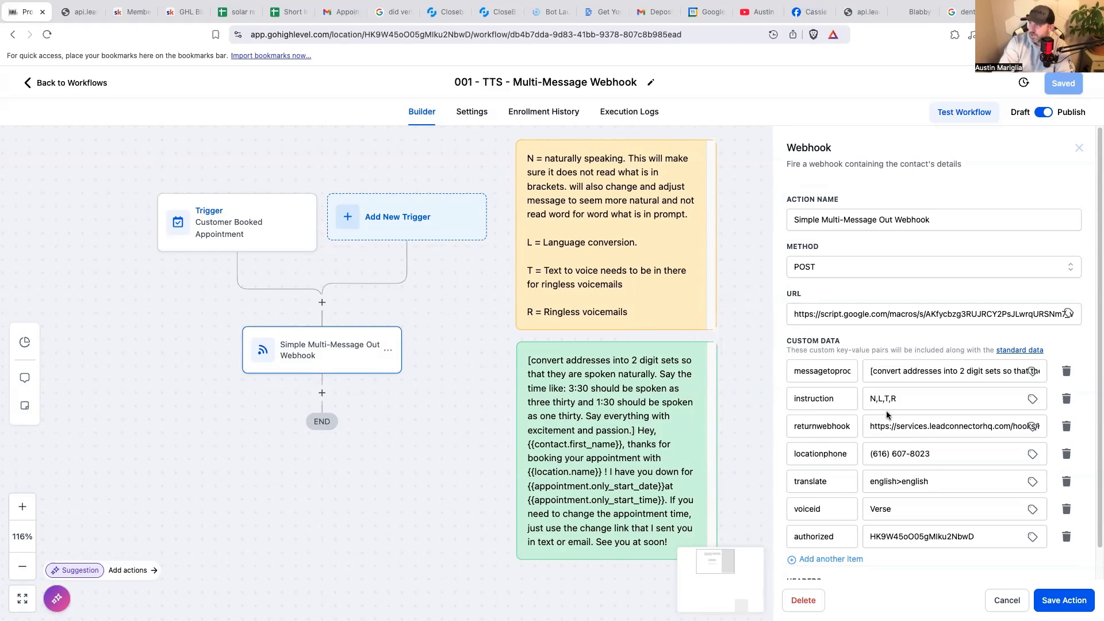
left_click(875, 399)
key("BackSpace")
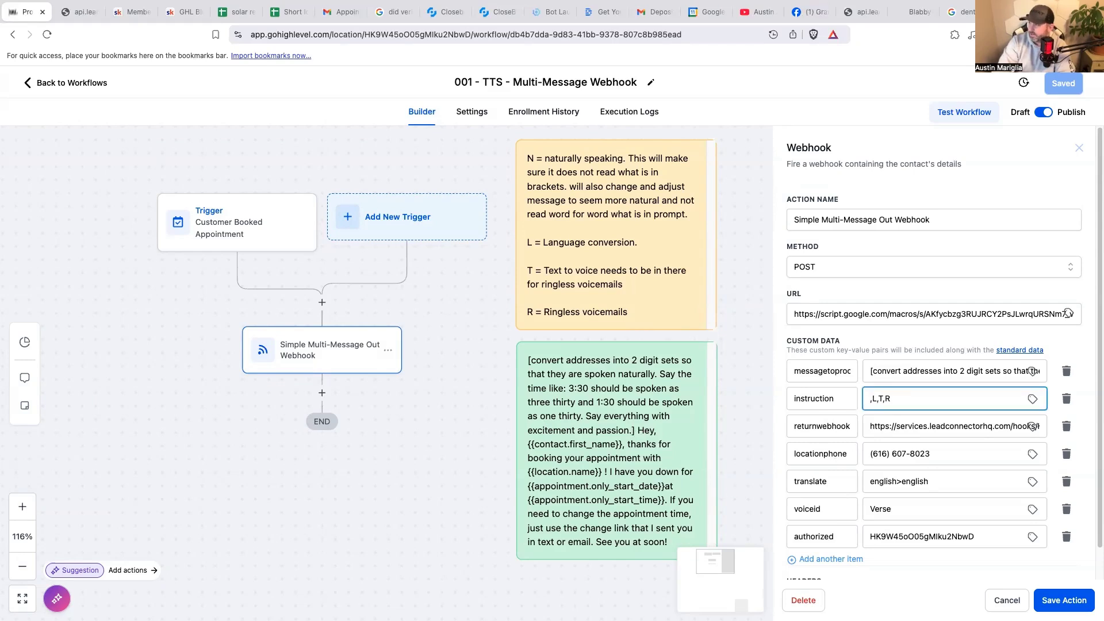
key("Delete")
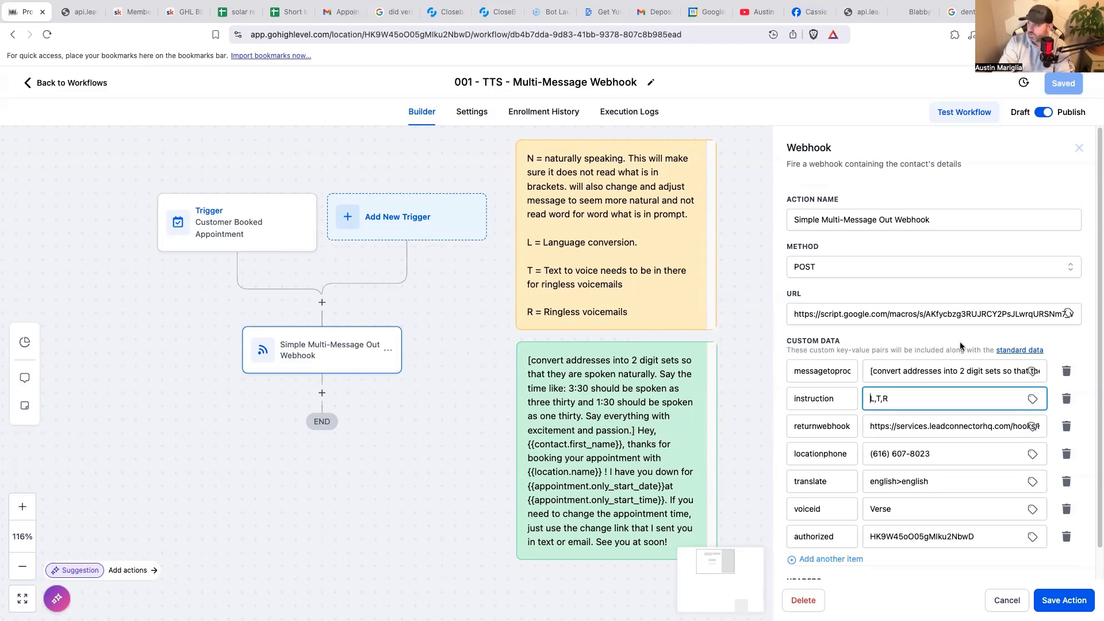
left_click(906, 373)
key("ctrl+a")
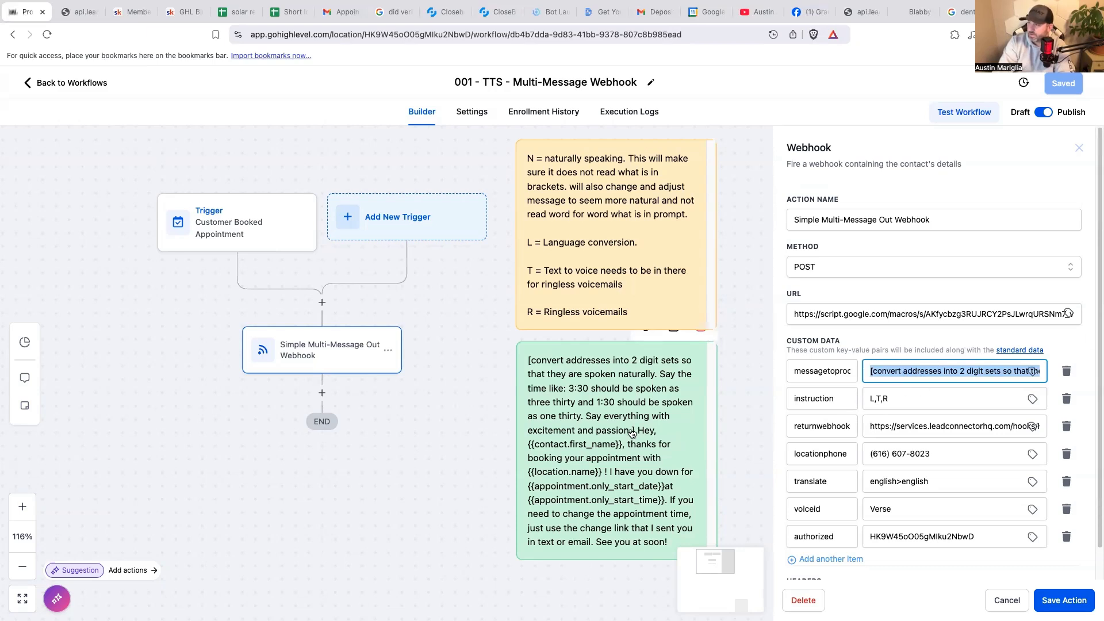
left_click(869, 398)
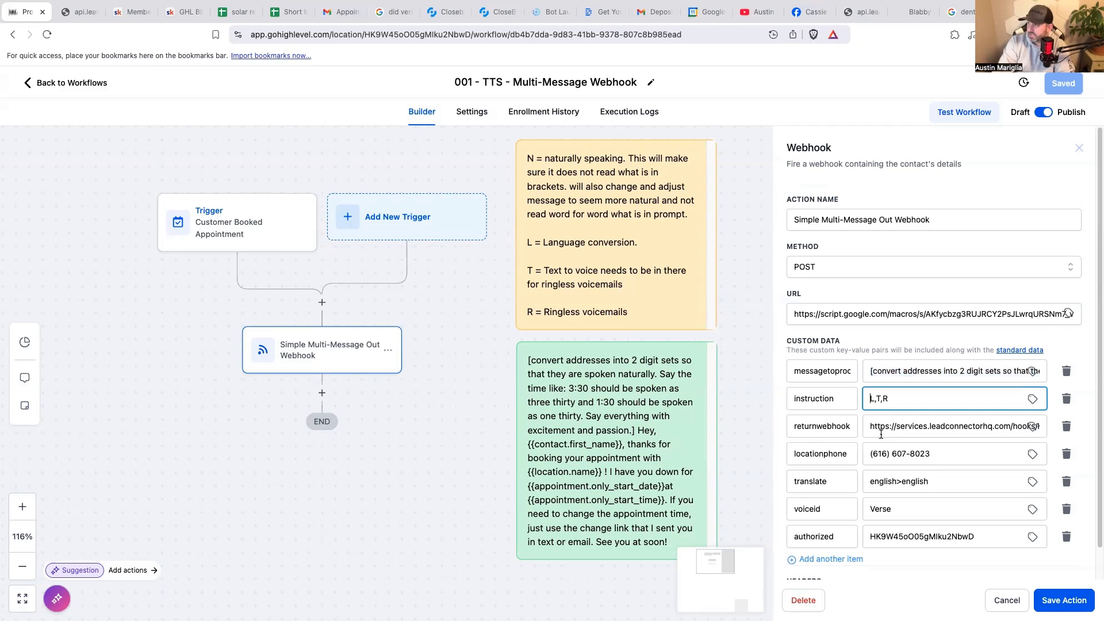
type("N,")
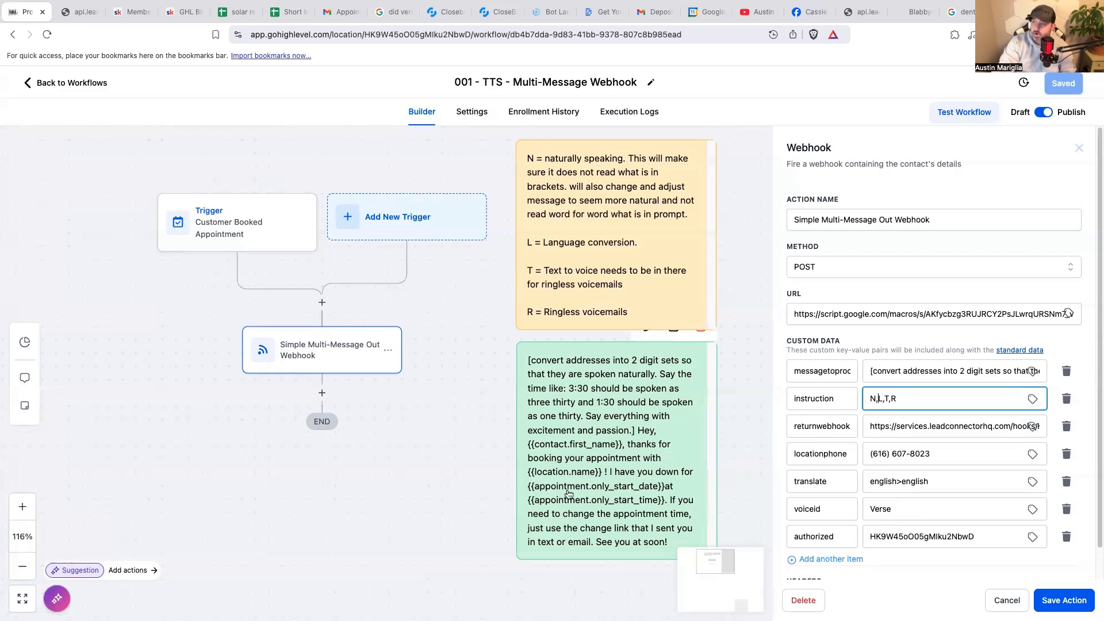
- Select the entire messagetoprocess prompt text in the webhook's custom data
triple_click(900, 371)
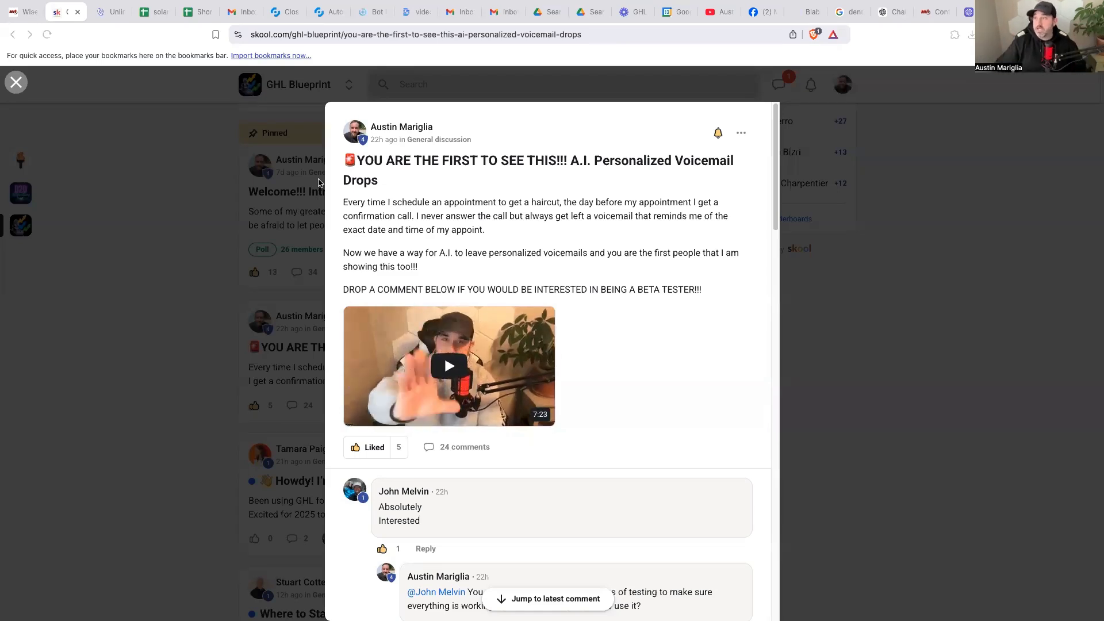
- Close the voicemail drops post and scroll briefly through the community feed
left_click(889, 360)
scroll(806, 331, "up", 5)
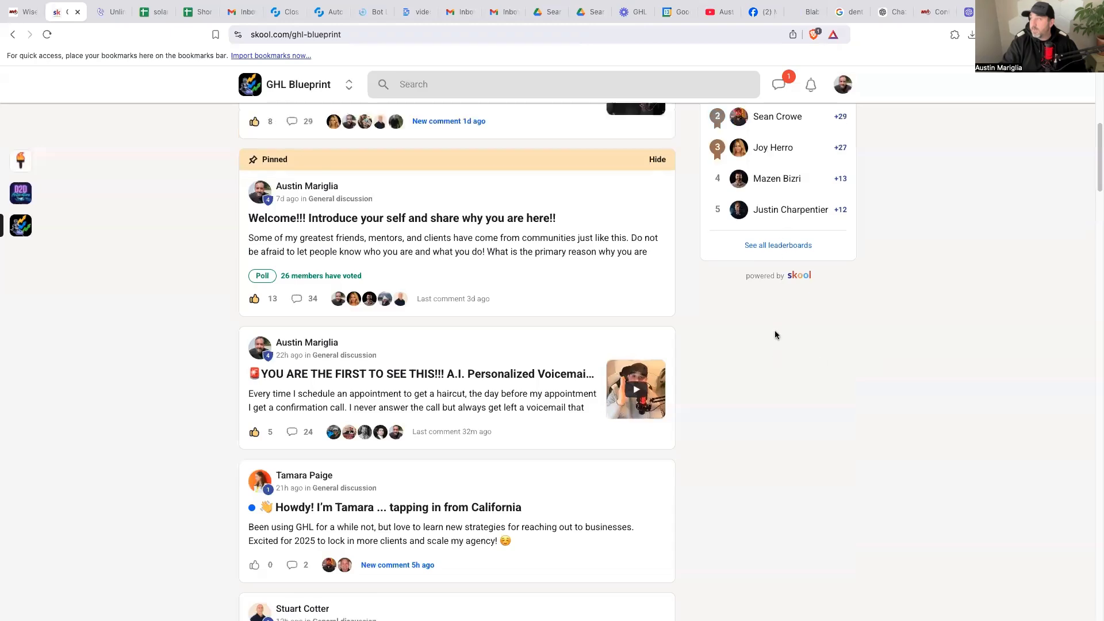
scroll(501, 311, "down", 7)
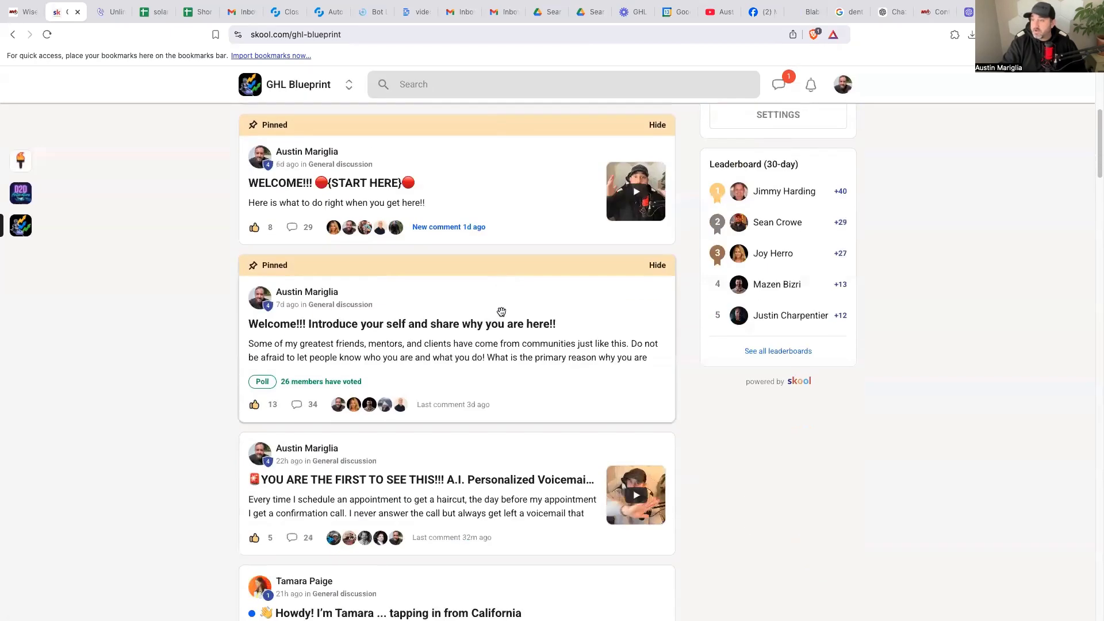
- Reopen the A.I. Personalized Voicemail Drops post and scroll through its comments
left_click(407, 348)
scroll(552, 357, "down", 10)
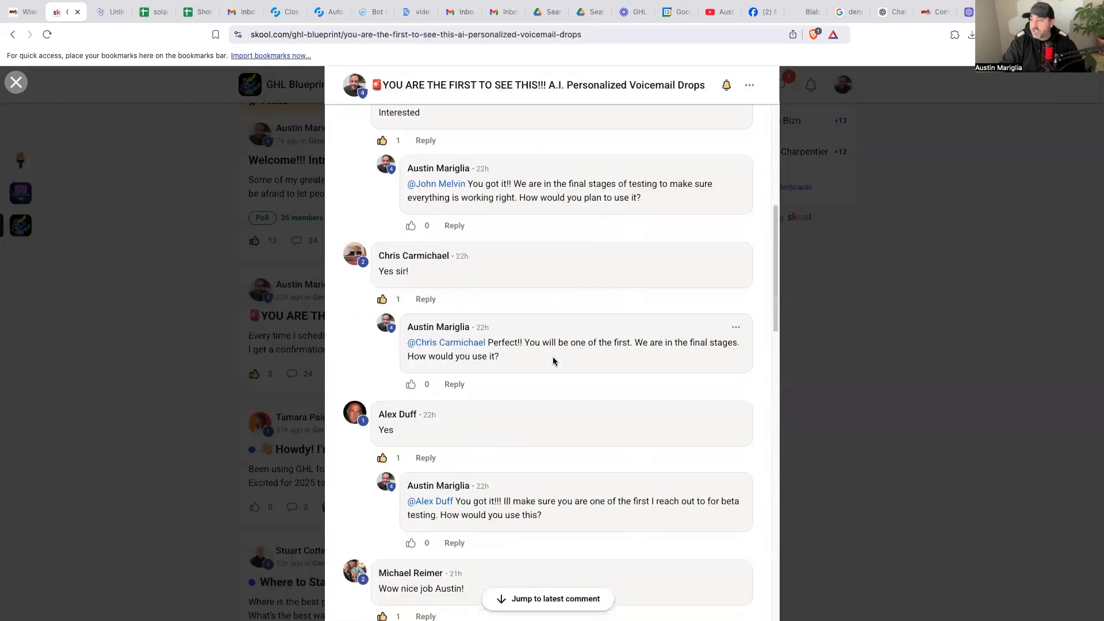
scroll(555, 350, "down", 12)
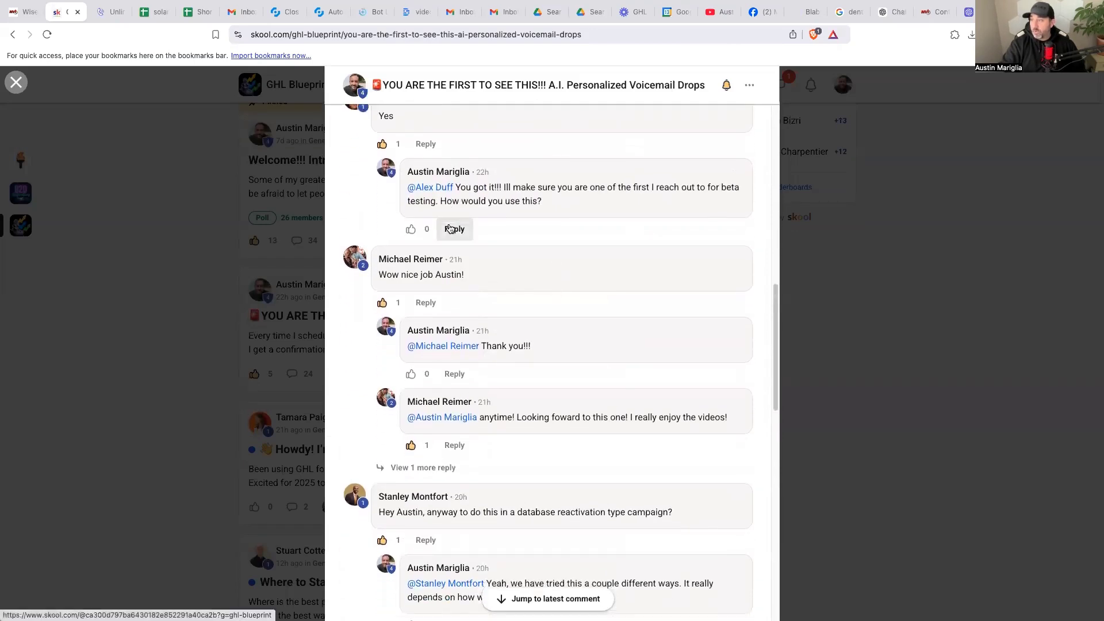
scroll(461, 384, "down", 7)
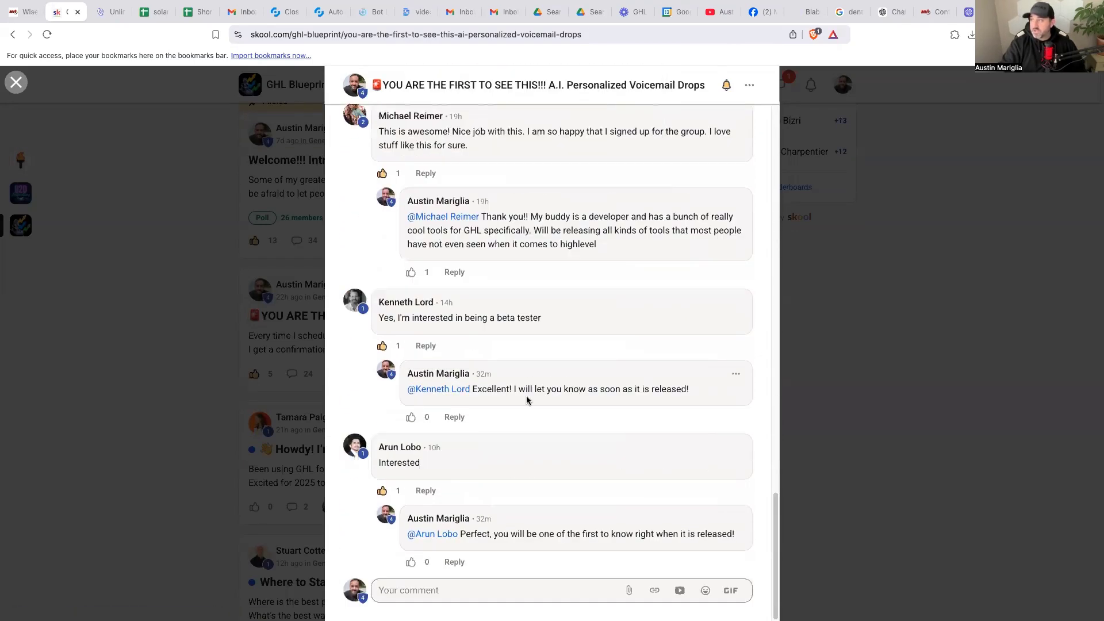
scroll(595, 426, "up", 20)
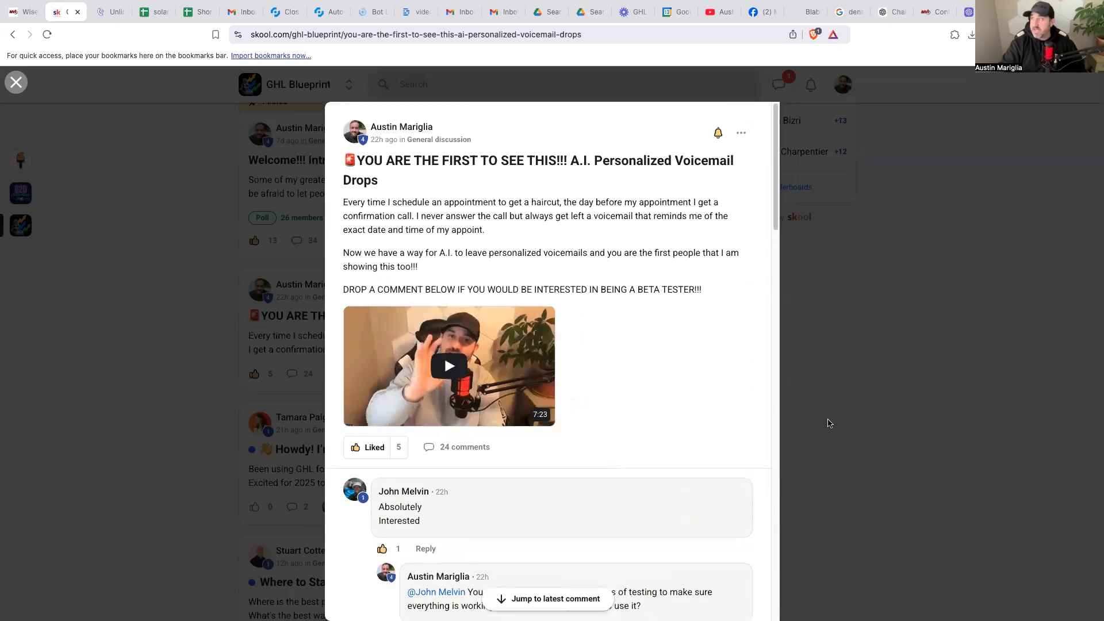
- Close the post and scroll the GHL Blueprint feed back to the top
left_click(827, 411)
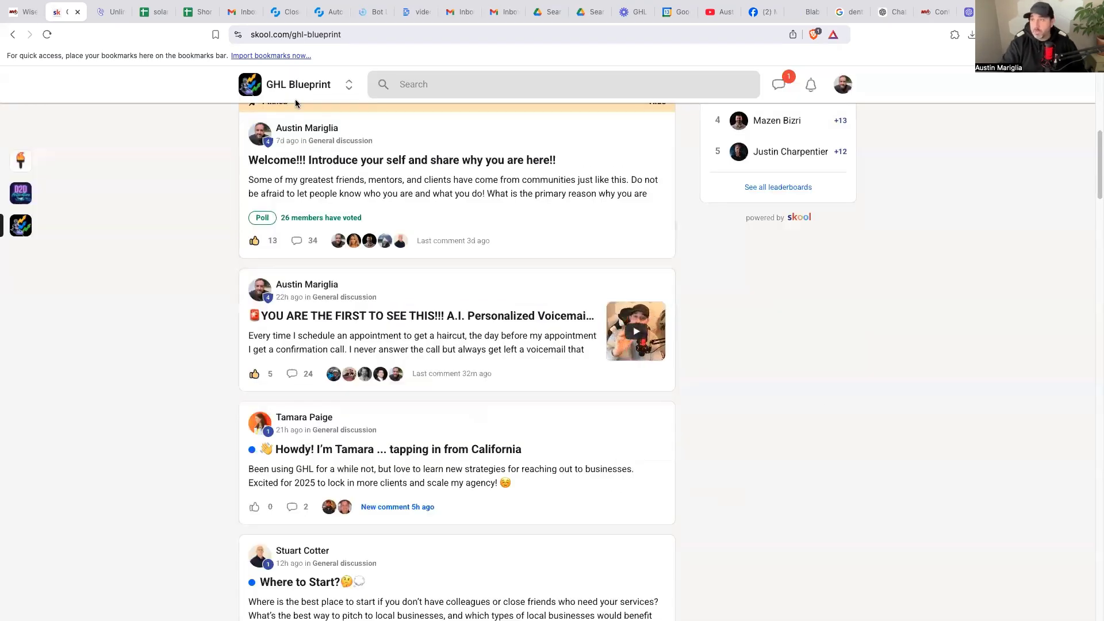
scroll(299, 103, "up", 8)
scroll(414, 237, "down", 1)
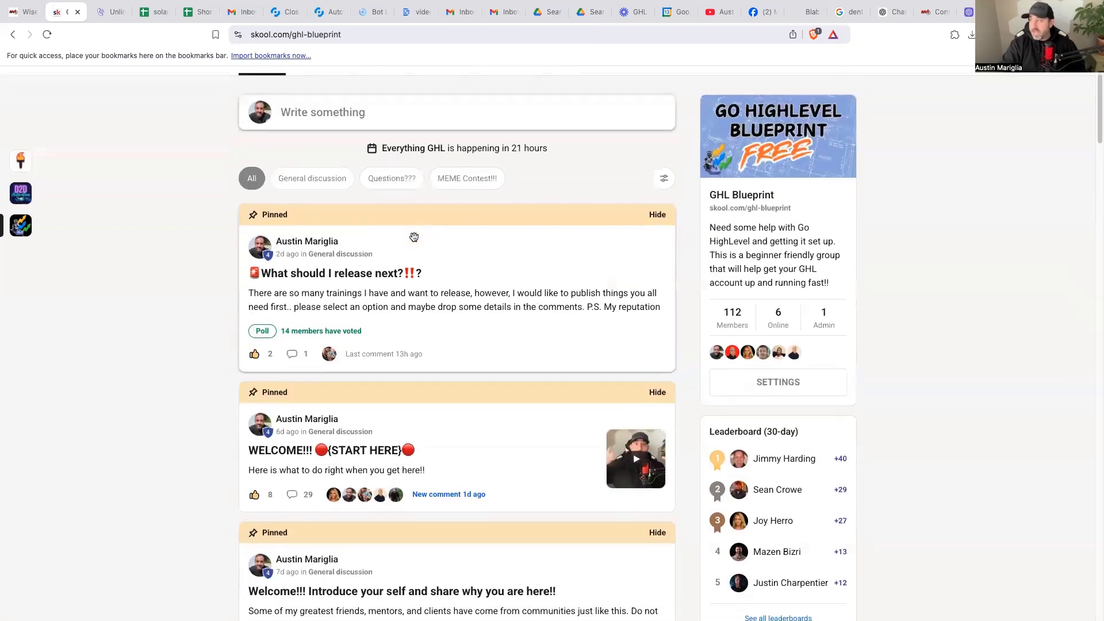
scroll(486, 300, "up", 1)
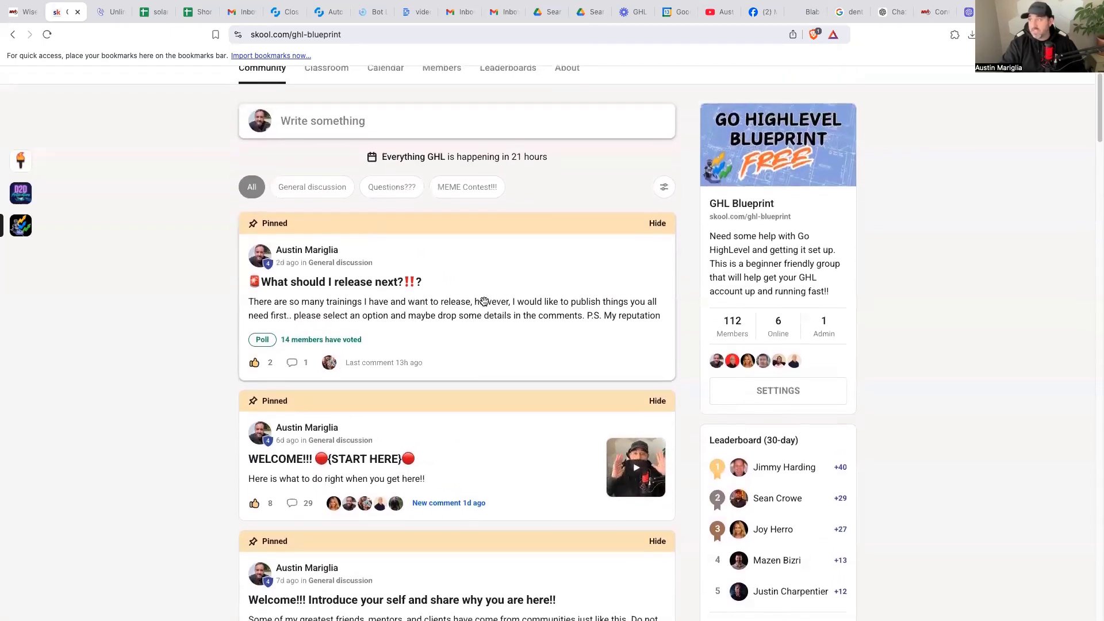